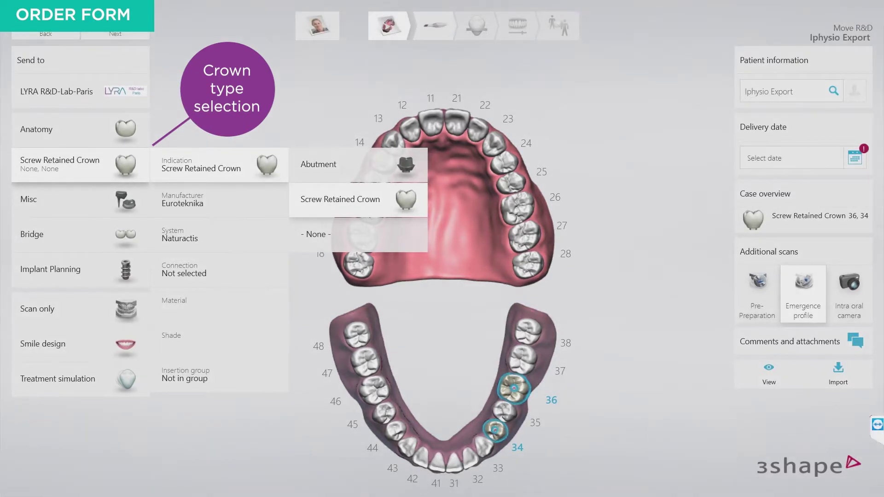
# Define restorations 36 and 34 as screw retained crowns on Euroteknika Naturactis implants with the NP connection.
pyautogui.click(358, 200)
pyautogui.click(219, 201)
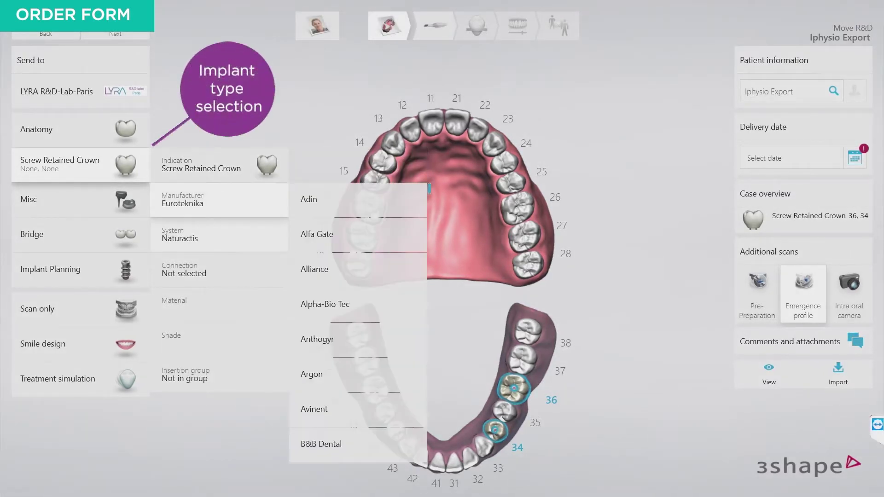
pyautogui.click(219, 235)
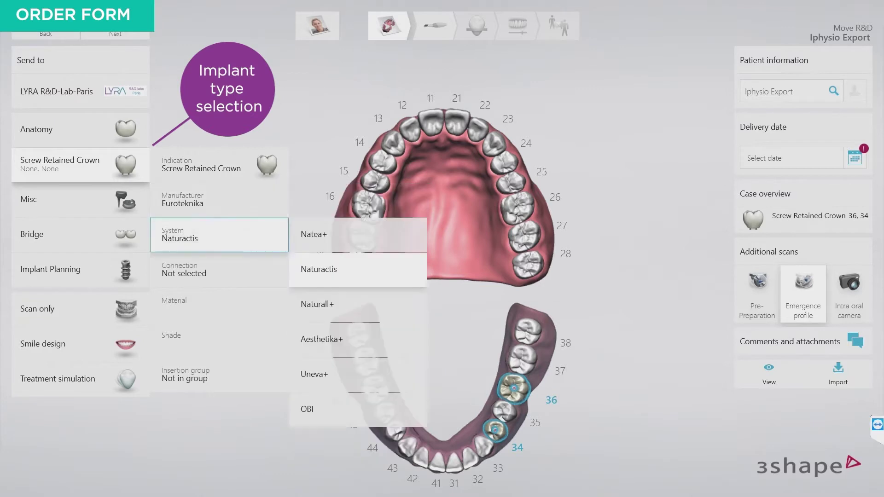
pyautogui.click(219, 271)
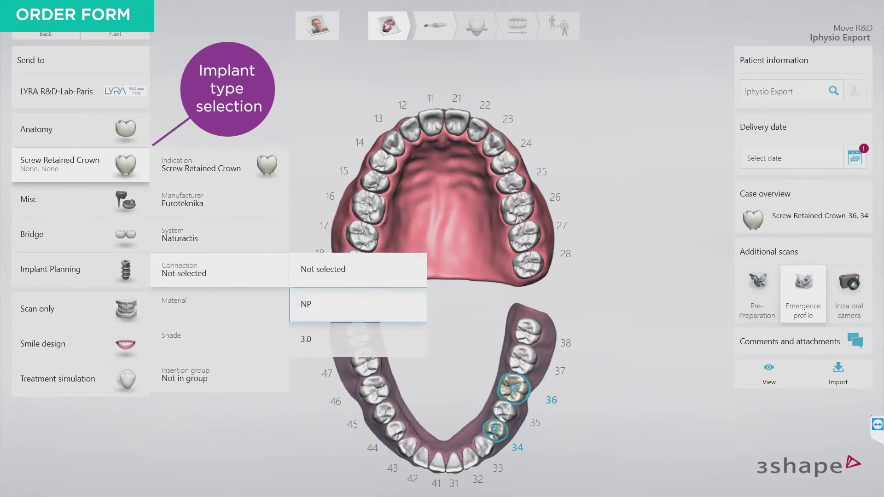
pyautogui.click(358, 305)
# Set the material of the screw retained crowns to Emax and their shade to A2.
pyautogui.click(219, 305)
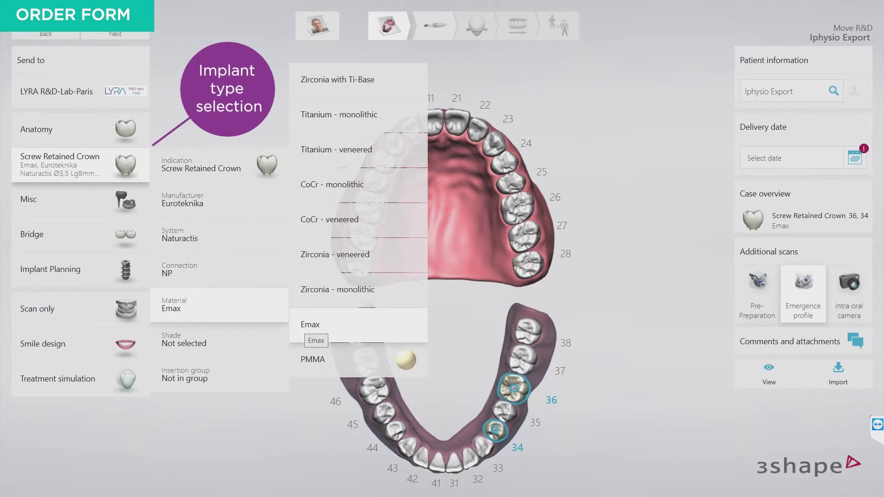
pyautogui.click(311, 328)
pyautogui.click(219, 340)
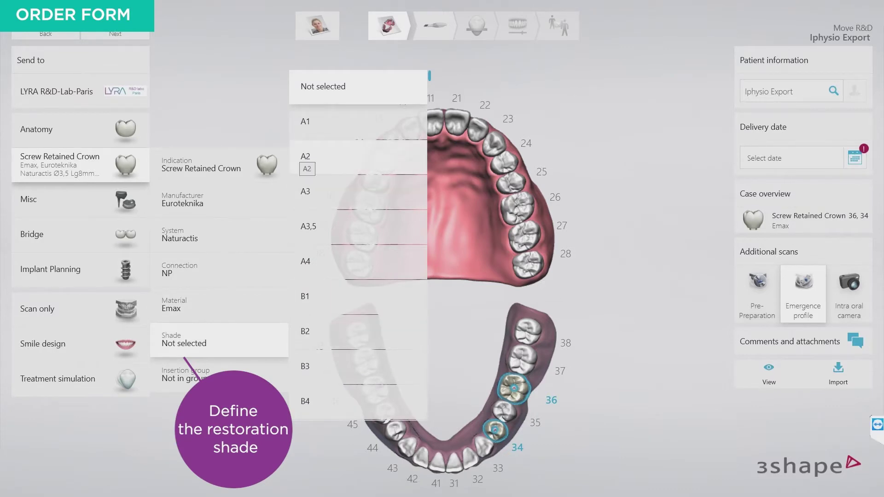
pyautogui.click(302, 156)
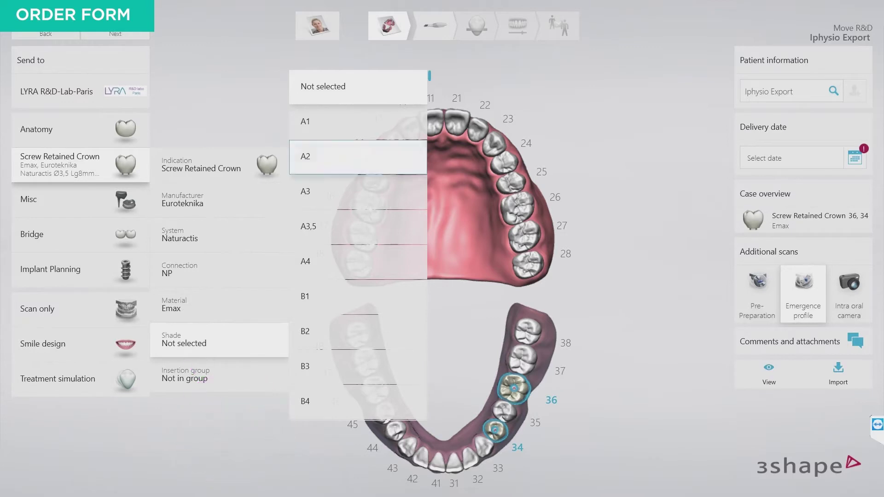
# Set the delivery date to June 12, 2020 at 1:00 PM and remove the emergence profile scan from the order.
pyautogui.click(855, 158)
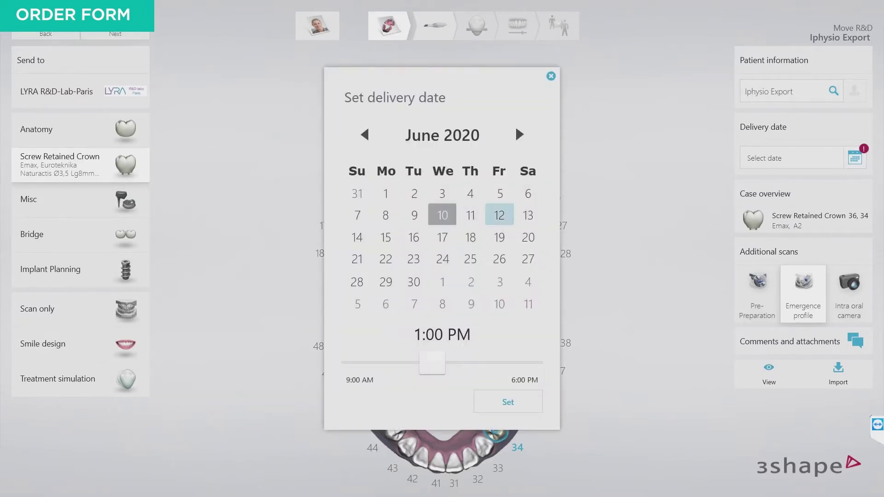
pyautogui.click(508, 402)
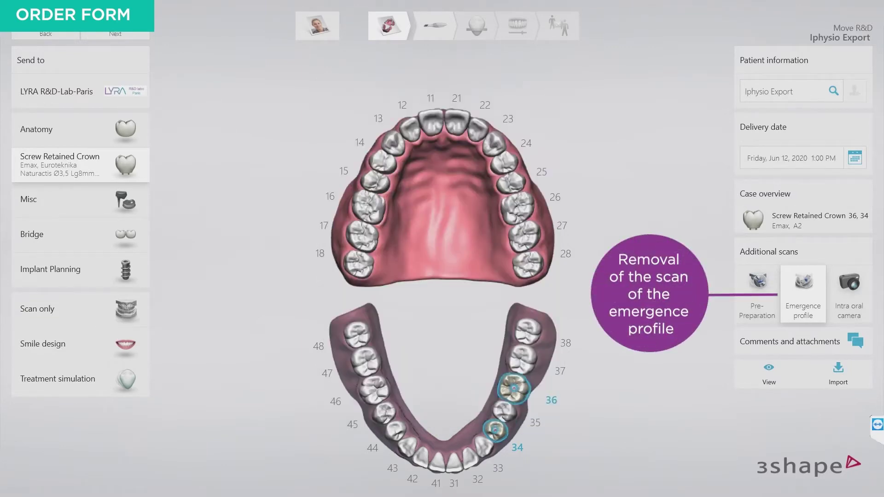
pyautogui.click(803, 294)
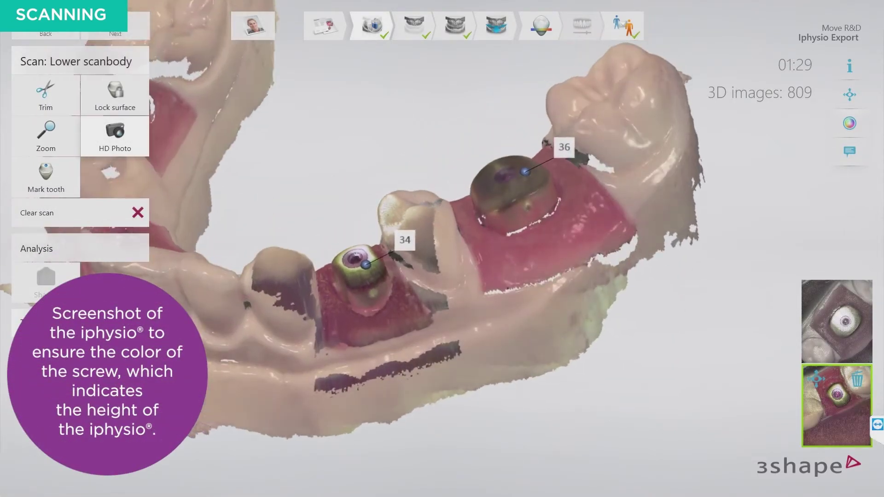
# Check the iphysio's HD photo and the bite clearance, and send the scanned case to the laboratory.
pyautogui.click(837, 321)
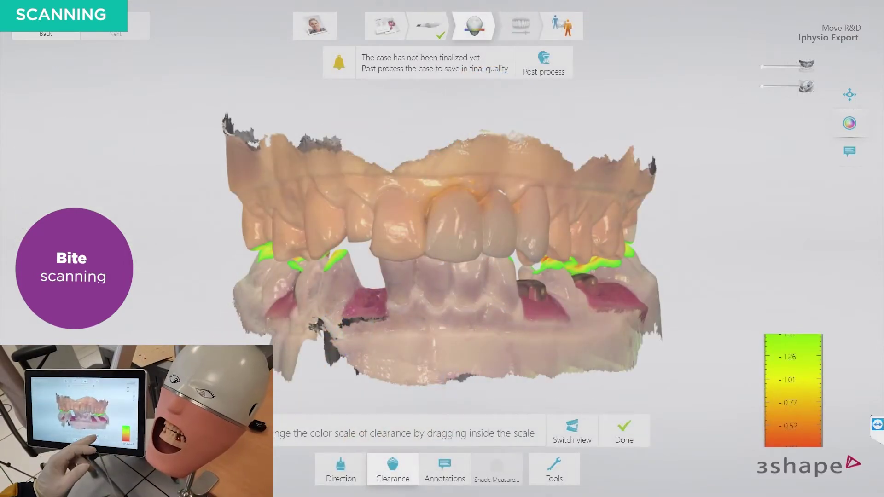
pyautogui.click(560, 438)
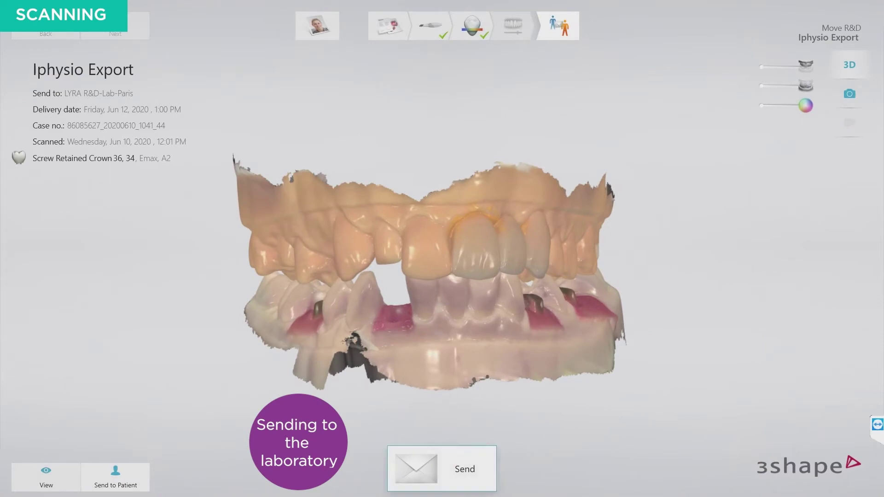
pyautogui.click(442, 468)
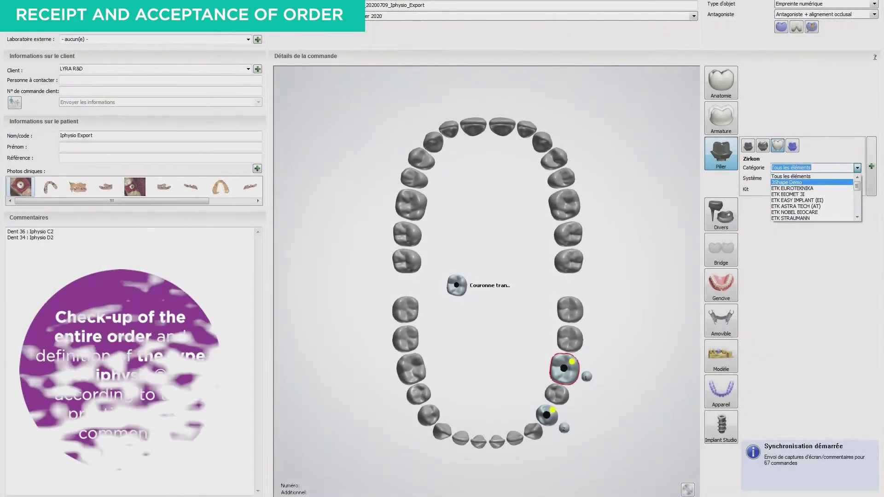
# Try to find the abutment system for tooth 36 by entering NCI C2 under the category Tous les éléments.
pyautogui.scroll(-4, 811, 207)
pyautogui.scroll(4, 811, 207)
pyautogui.click(856, 178)
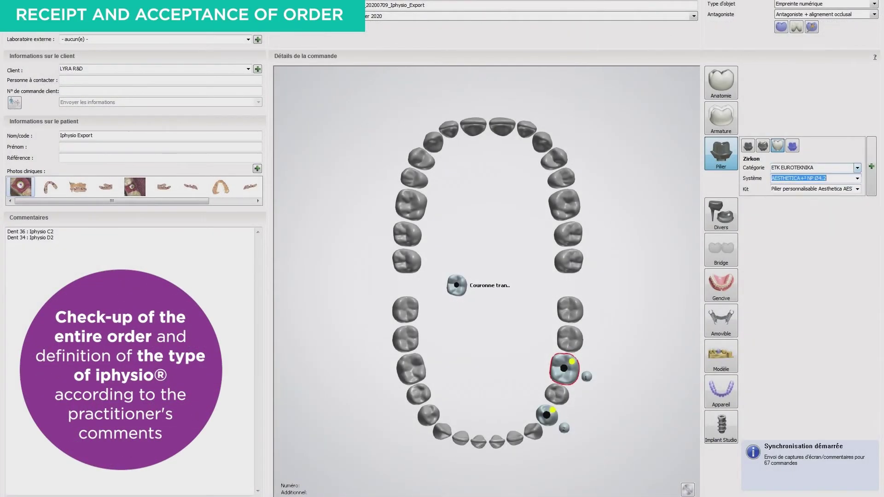
pyautogui.click(856, 167)
pyautogui.scroll(3, 811, 193)
pyautogui.click(792, 177)
pyautogui.click(856, 178)
pyautogui.write('NCI C2')
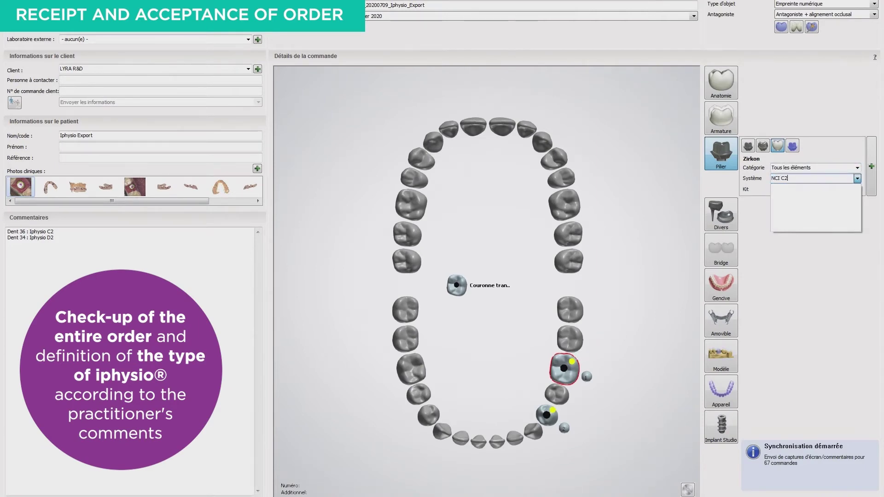
pyautogui.press('Return')
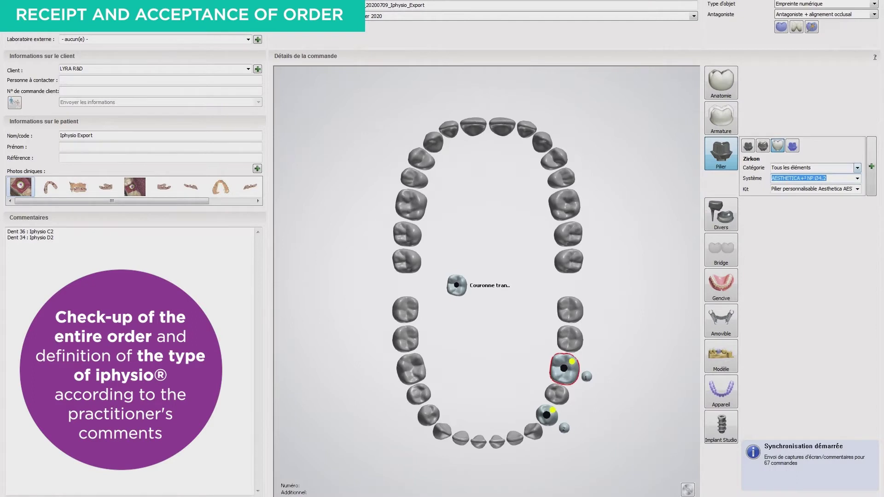
# Set tooth 36's abutment category to IPHYSIO ETK and choose the system matching the iphysio C2 given in the order comments.
pyautogui.click(857, 168)
pyautogui.moveTo(857, 184); pyautogui.dragTo(856, 208)
pyautogui.click(790, 183)
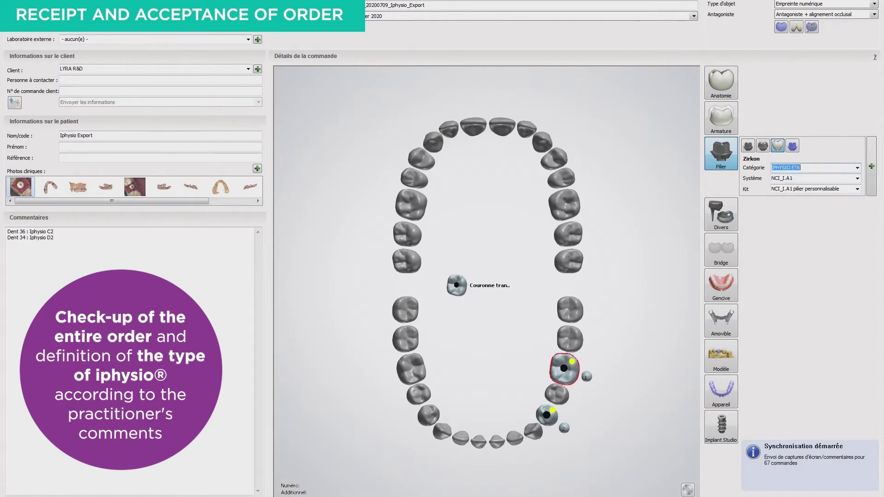
pyautogui.click(856, 178)
pyautogui.click(781, 223)
pyautogui.click(563, 369)
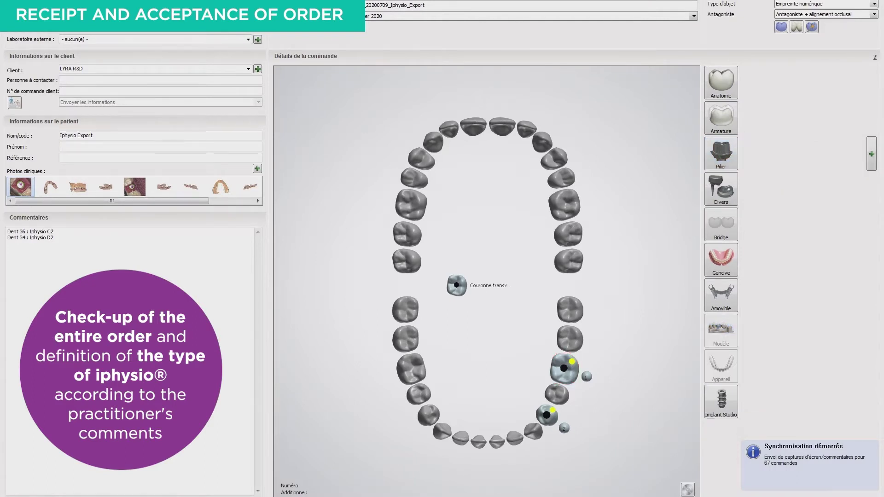
# Configure tooth 34's abutment with category IPHYSIO ETK, system NCI_I.D2 and kit NCI_D2 ESTHETIBASES (NPC_PTO40.16).
pyautogui.click(546, 415)
pyautogui.click(857, 178)
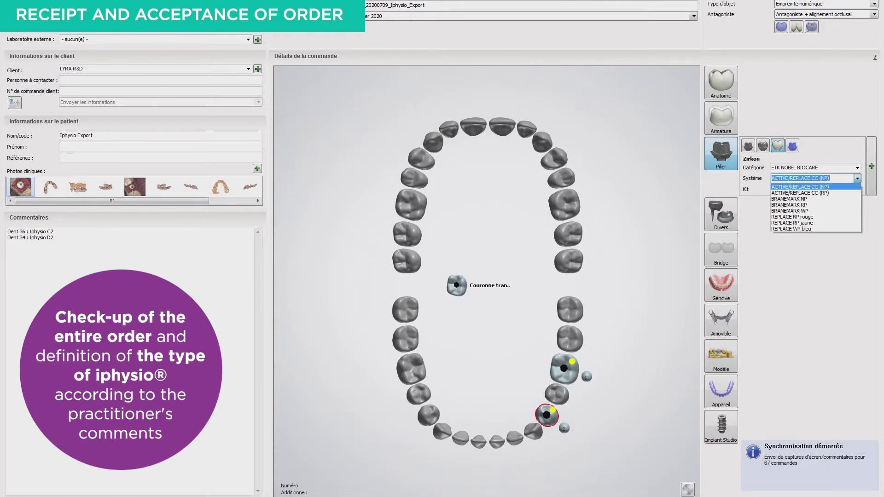
pyautogui.click(857, 167)
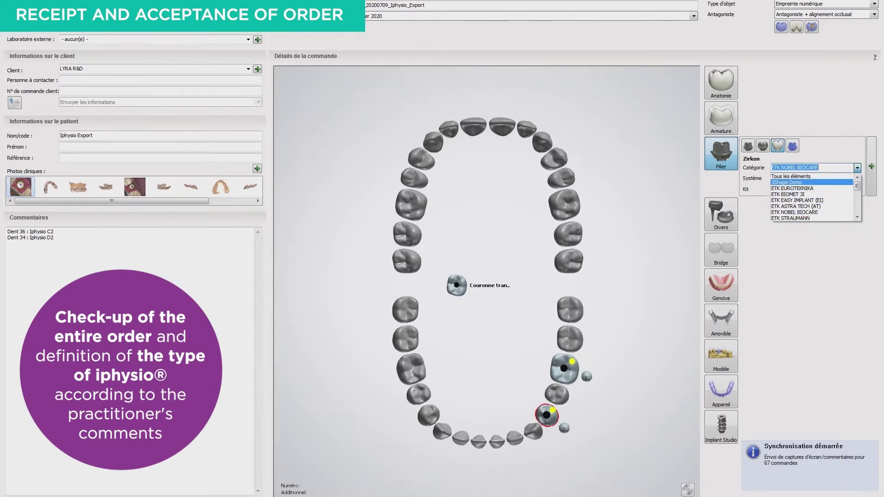
pyautogui.scroll(-3, 811, 197)
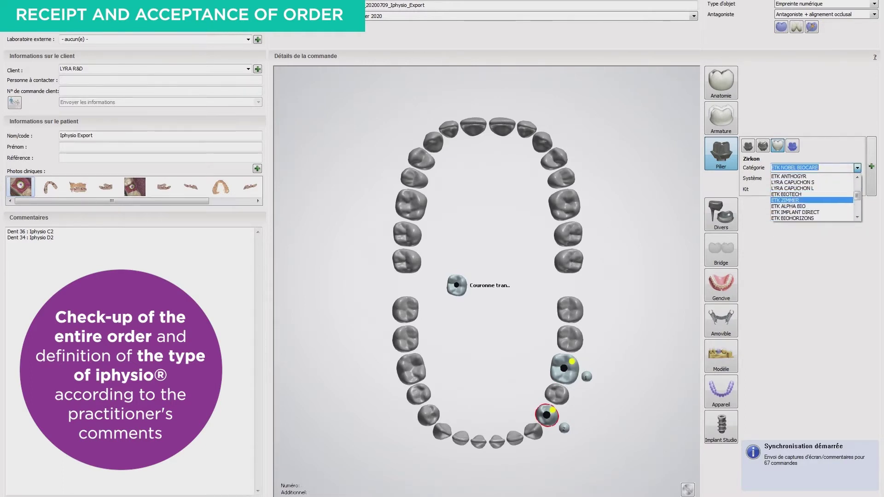
pyautogui.click(786, 188)
pyautogui.click(857, 179)
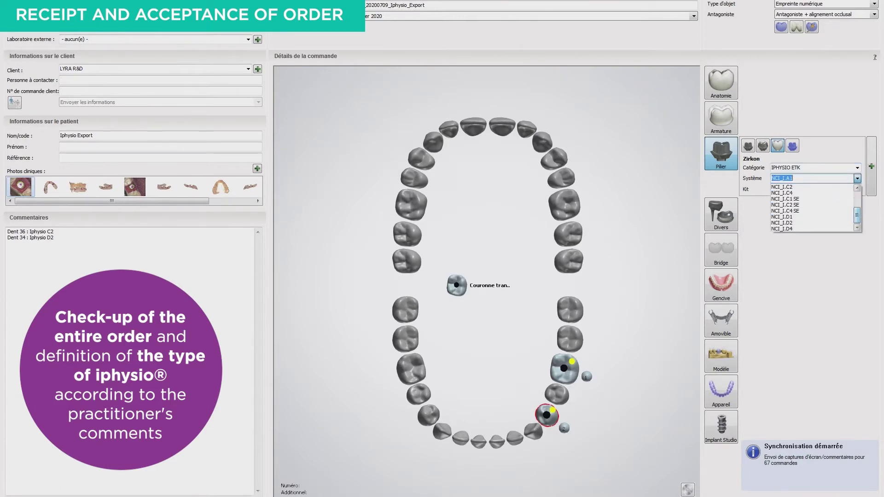
pyautogui.click(781, 223)
pyautogui.click(857, 189)
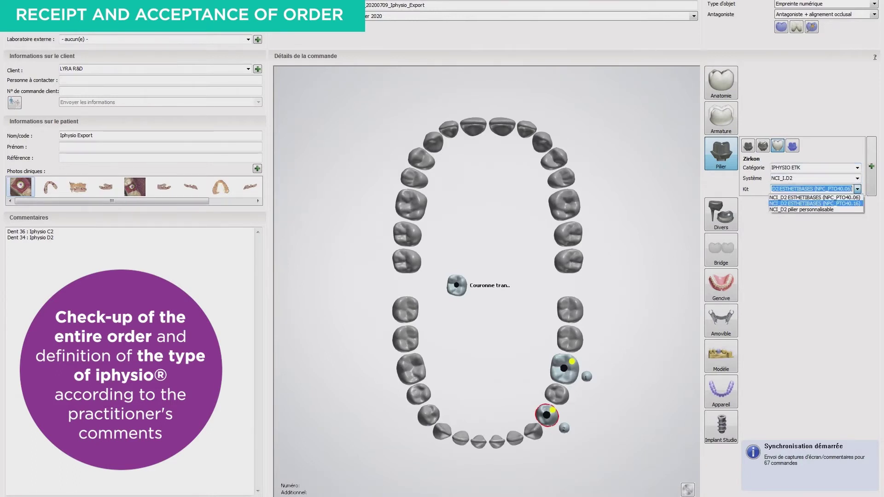
pyautogui.click(814, 203)
pyautogui.click(564, 368)
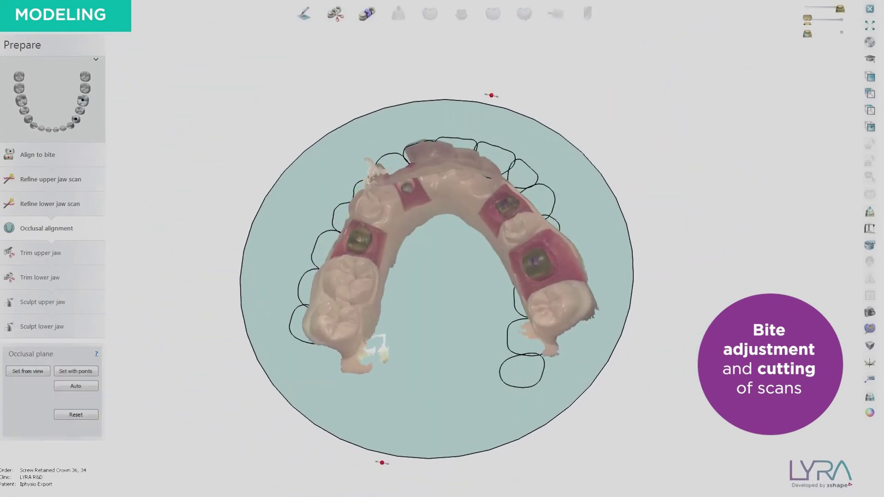
# Adjust the occlusal alignment with the hidden jaw scan shown, and trace the trim outline along the inside of the upper arch.
pyautogui.moveTo(442, 276); pyautogui.dragTo(439, 173, button='right')
pyautogui.moveTo(807, 19); pyautogui.dragTo(837, 19)
pyautogui.moveTo(442, 231); pyautogui.dragTo(444, 318, button='right')
pyautogui.moveTo(434, 221); pyautogui.dragTo(432, 244)
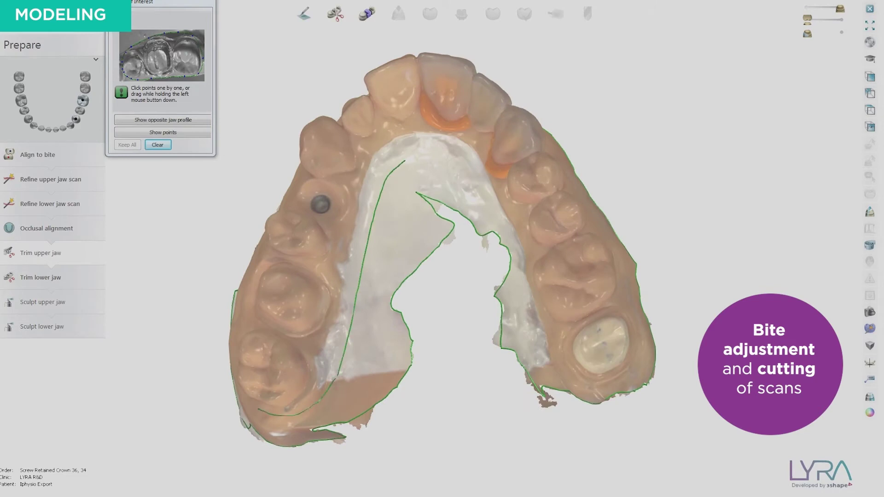
pyautogui.moveTo(405, 161); pyautogui.dragTo(406, 161)
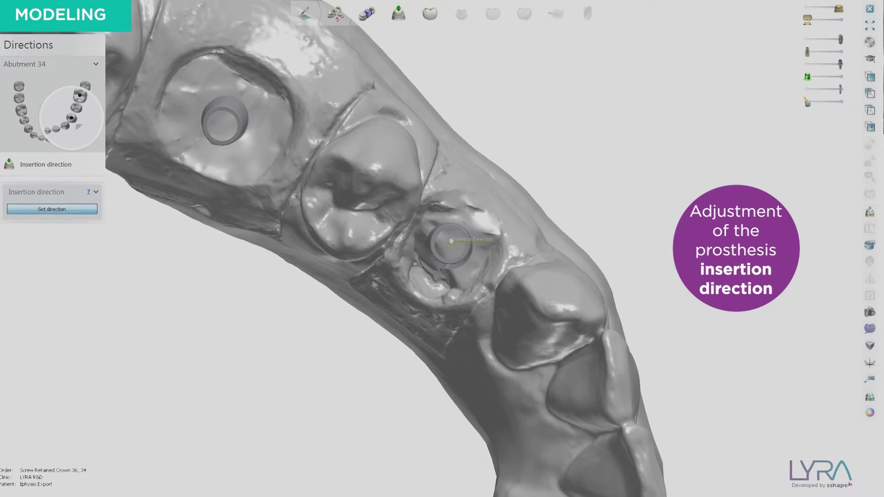
# Set the insertion direction for abutment 34 and adjust the placement of crown 34 between its neighbouring teeth.
pyautogui.click(51, 209)
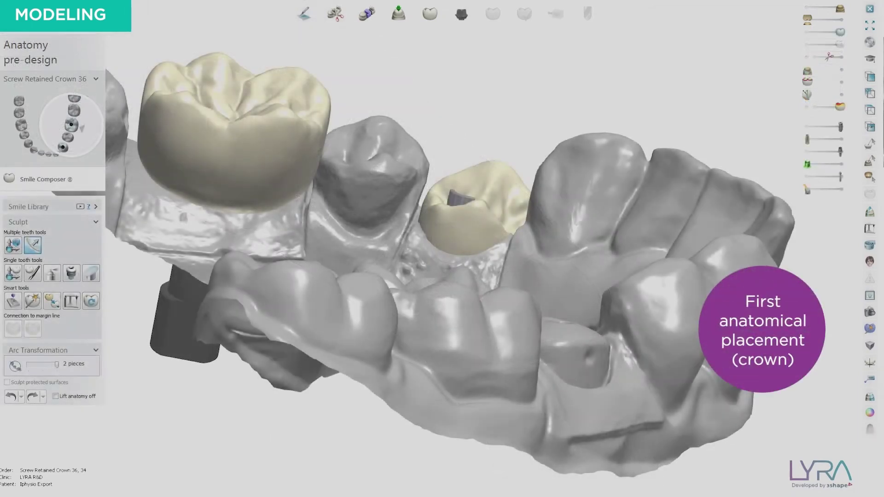
pyautogui.moveTo(491, 142); pyautogui.dragTo(485, 109)
pyautogui.moveTo(485, 109); pyautogui.dragTo(469, 183, button='right')
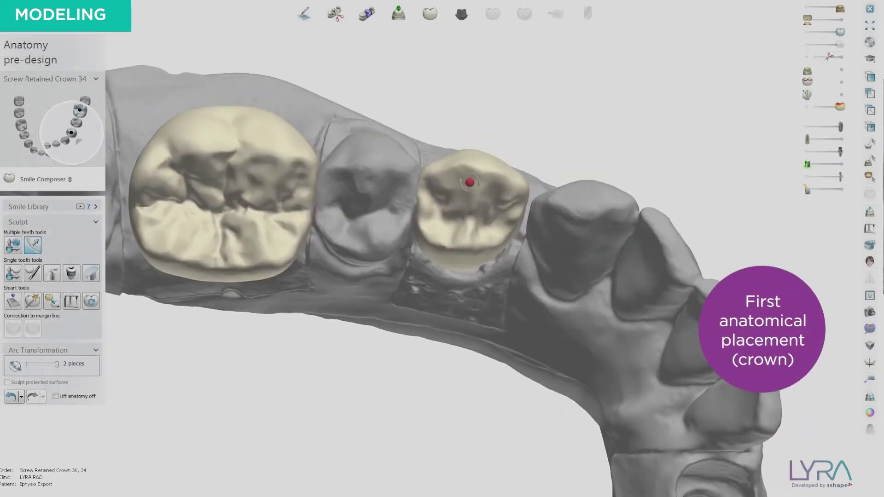
pyautogui.moveTo(469, 183); pyautogui.dragTo(474, 185)
pyautogui.moveTo(473, 185); pyautogui.dragTo(483, 197, button='right')
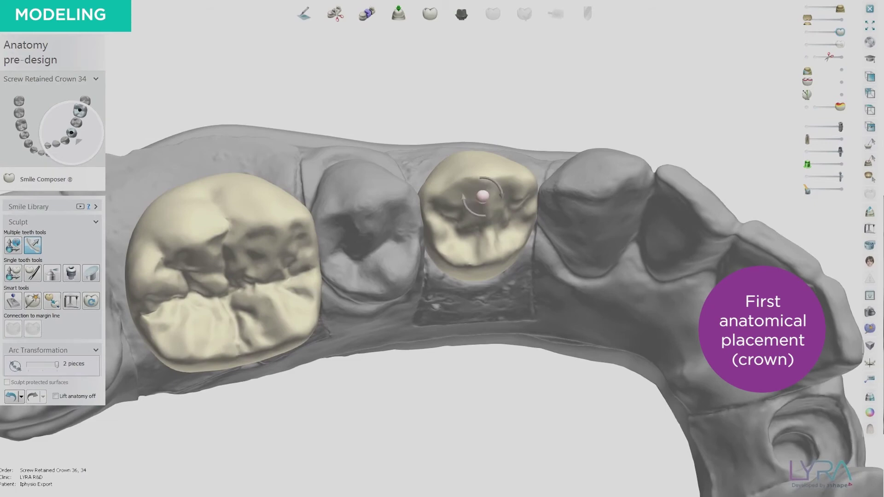
pyautogui.moveTo(482, 196); pyautogui.dragTo(581, 202, button='right')
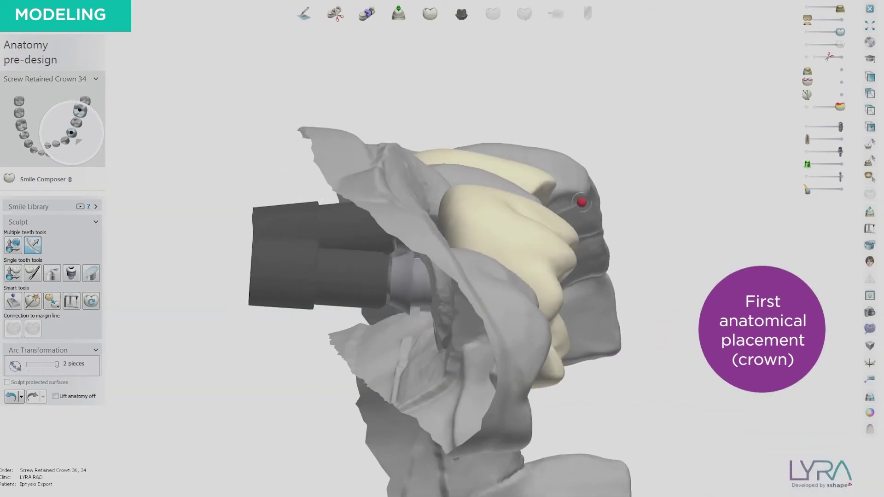
pyautogui.moveTo(581, 202); pyautogui.dragTo(587, 204)
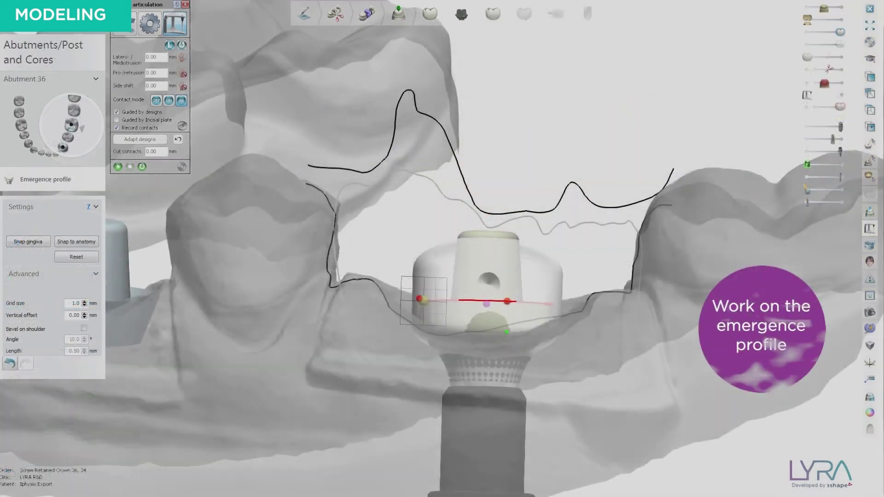
# Reshape the emergence profile of abutment 36 by repositioning its margin control points on the side and outer edge.
pyautogui.moveTo(421, 300); pyautogui.dragTo(415, 302)
pyautogui.moveTo(414, 276); pyautogui.dragTo(414, 377, button='right')
pyautogui.moveTo(521, 406); pyautogui.dragTo(489, 381)
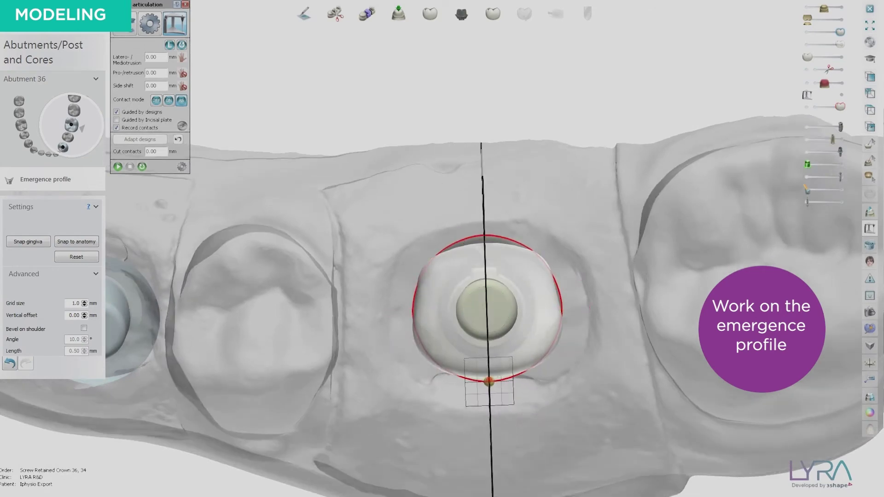
pyautogui.moveTo(488, 382); pyautogui.dragTo(488, 286, button='right')
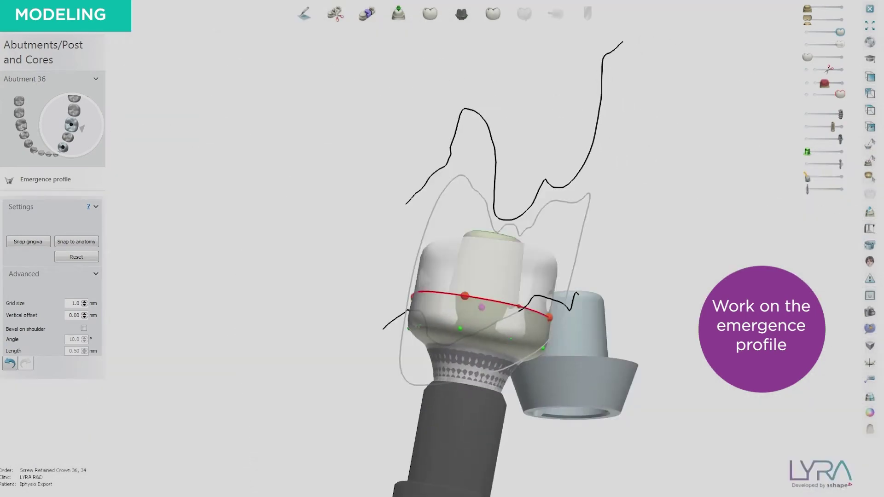
pyautogui.moveTo(482, 294); pyautogui.dragTo(543, 324, button='right')
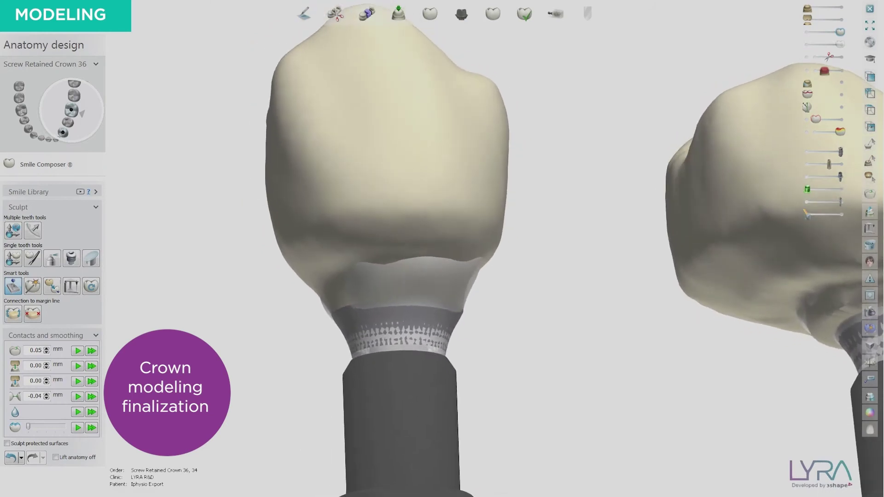
# Add wax with the Wax knife to the base of crown 34 around its abutment, with sculpting of protected surfaces allowed.
pyautogui.click(52, 258)
pyautogui.click(22, 353)
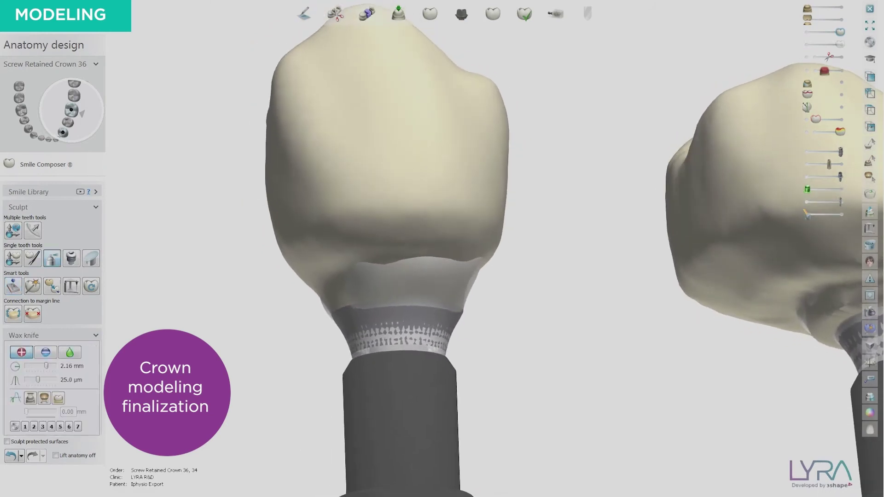
pyautogui.click(63, 133)
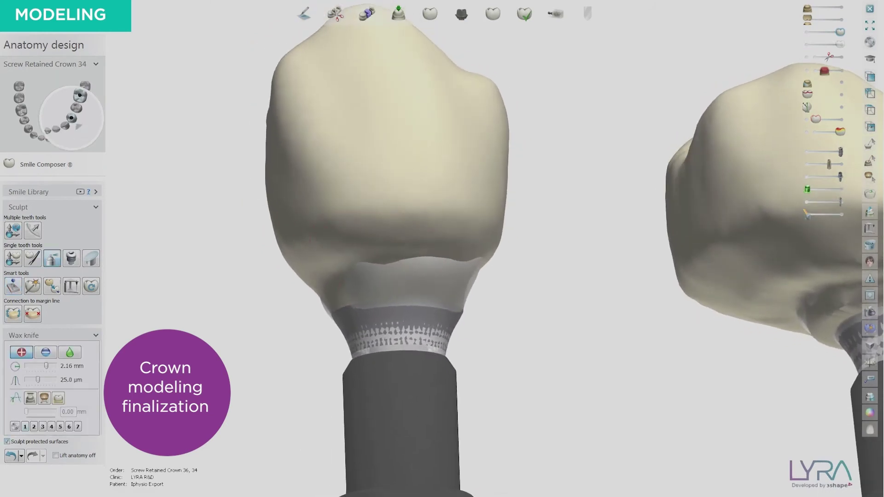
pyautogui.moveTo(410, 251)
pyautogui.mouseDown()
pyautogui.moveTo(397, 276)
pyautogui.moveTo(432, 274)
pyautogui.mouseUp()
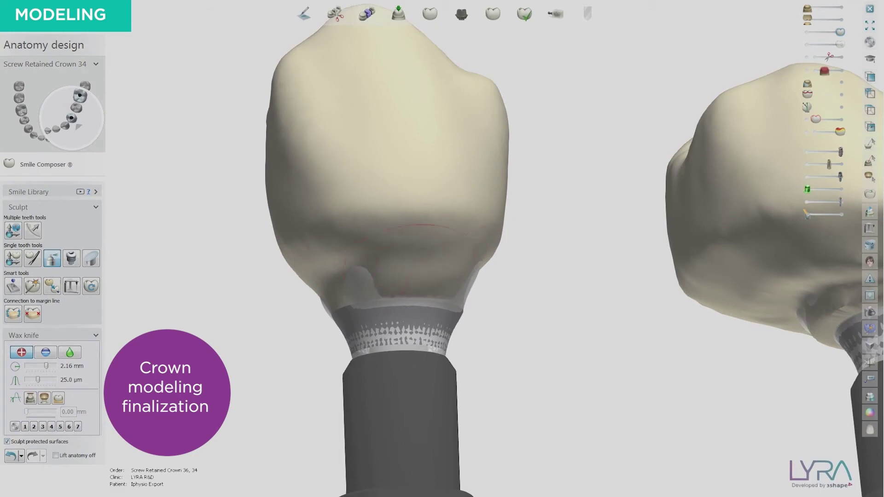
pyautogui.moveTo(419, 267); pyautogui.dragTo(400, 271, button='right')
pyautogui.moveTo(401, 272); pyautogui.dragTo(384, 287)
pyautogui.moveTo(385, 288)
pyautogui.mouseDown(button='right')
pyautogui.moveTo(414, 269)
pyautogui.moveTo(399, 294)
pyautogui.mouseUp(button='right')
pyautogui.moveTo(398, 294); pyautogui.dragTo(395, 302)
pyautogui.moveTo(400, 295); pyautogui.dragTo(386, 276, button='right')
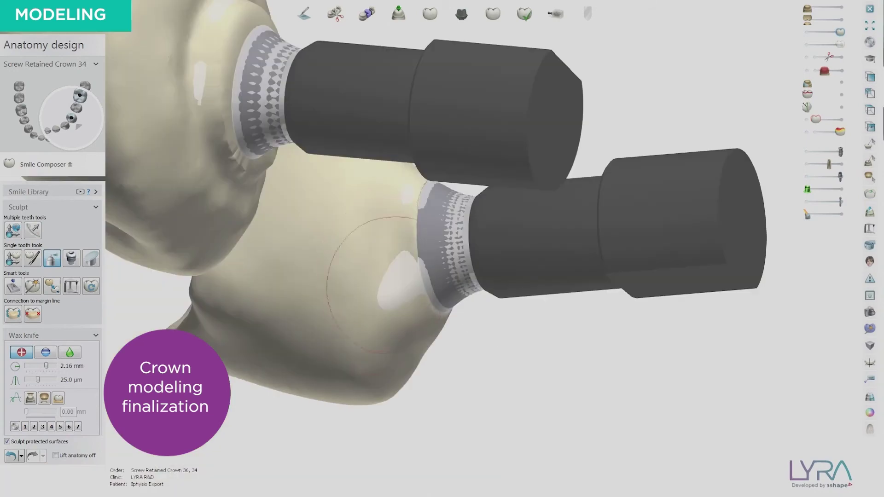
pyautogui.moveTo(395, 285); pyautogui.dragTo(398, 261)
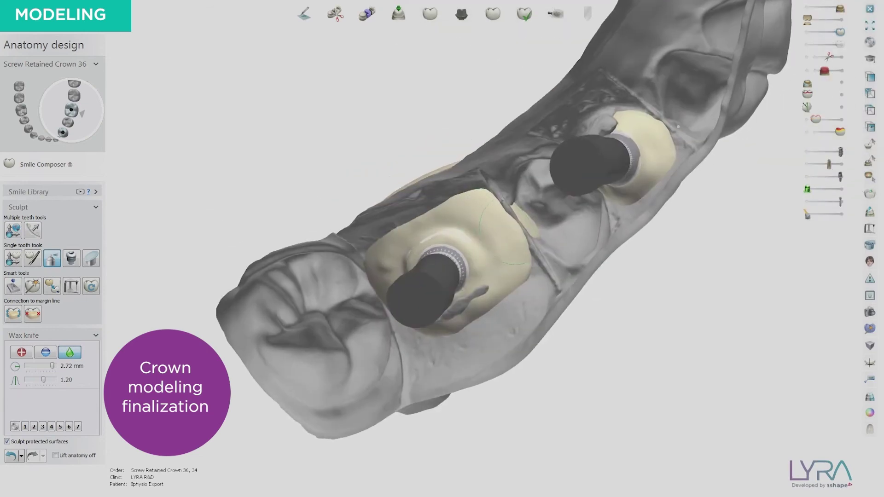
# Examine the sculpted crowns 36 and 34 on the model and fade out the crown display.
pyautogui.moveTo(517, 227); pyautogui.dragTo(526, 218, button='right')
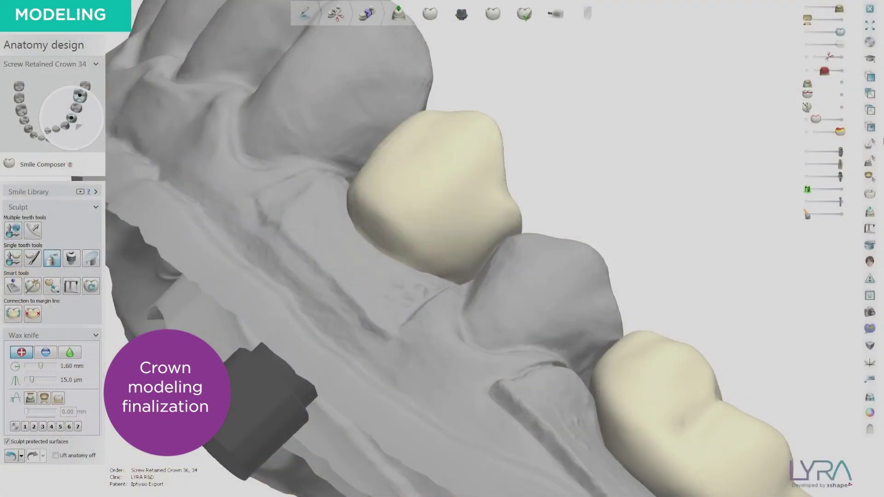
pyautogui.moveTo(840, 31); pyautogui.dragTo(811, 32)
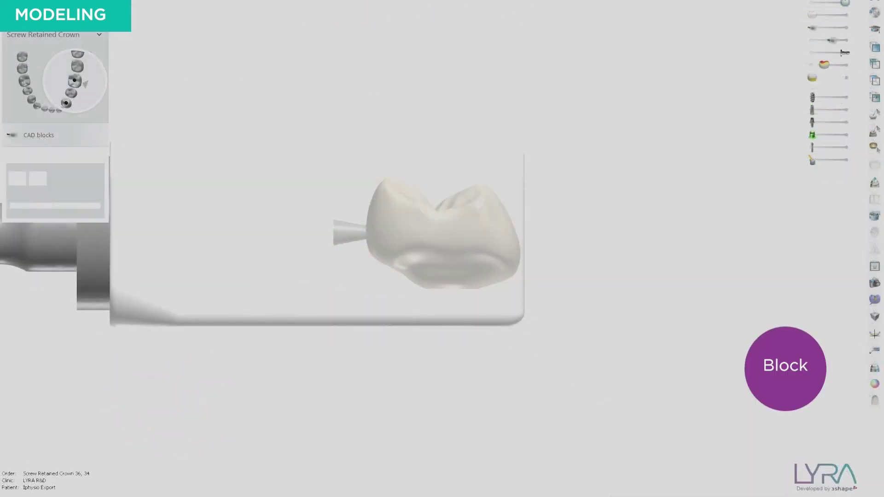
# Try the e.max CAD C16 block for crown 36, and set its CAD block model to e.max CAD C14.
pyautogui.click(96, 208)
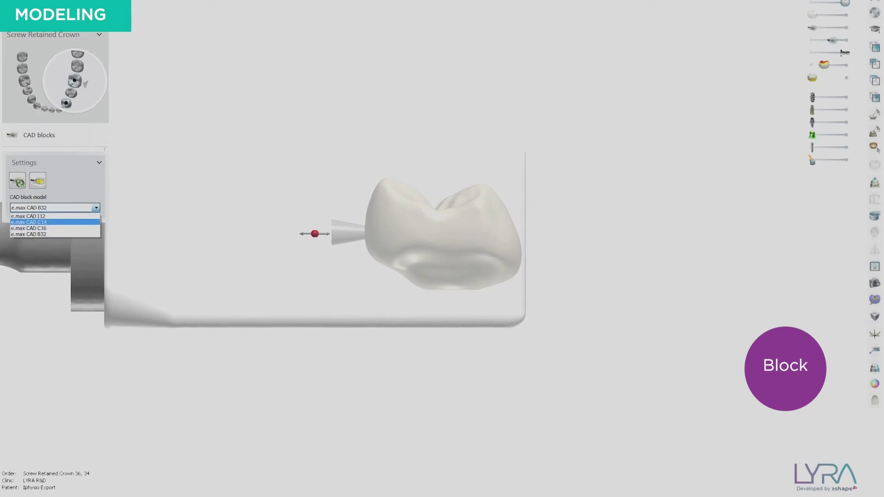
pyautogui.click(55, 226)
pyautogui.click(96, 208)
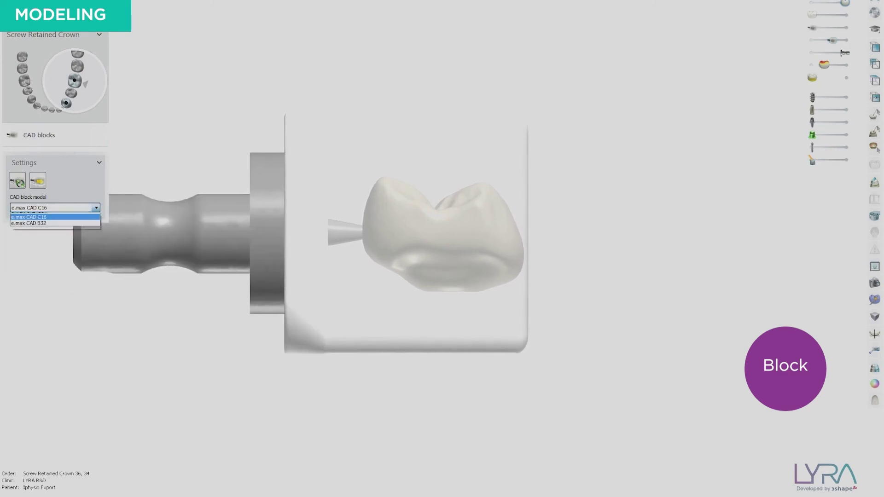
pyautogui.click(56, 222)
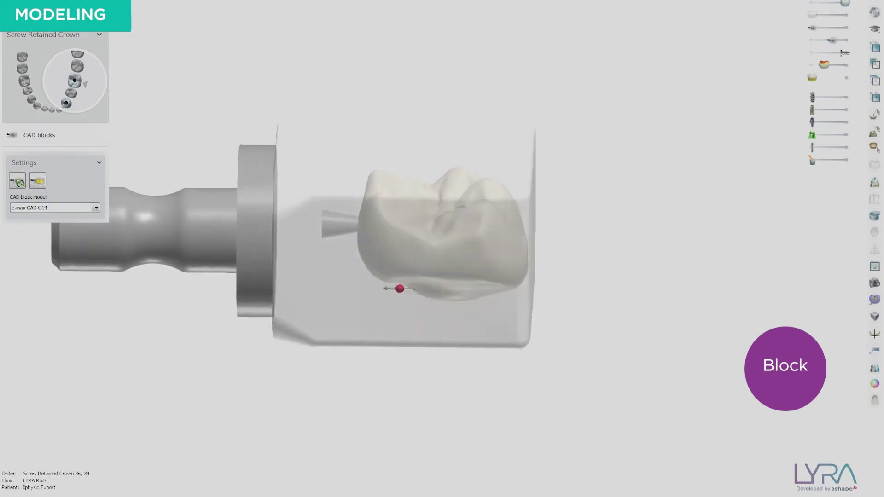